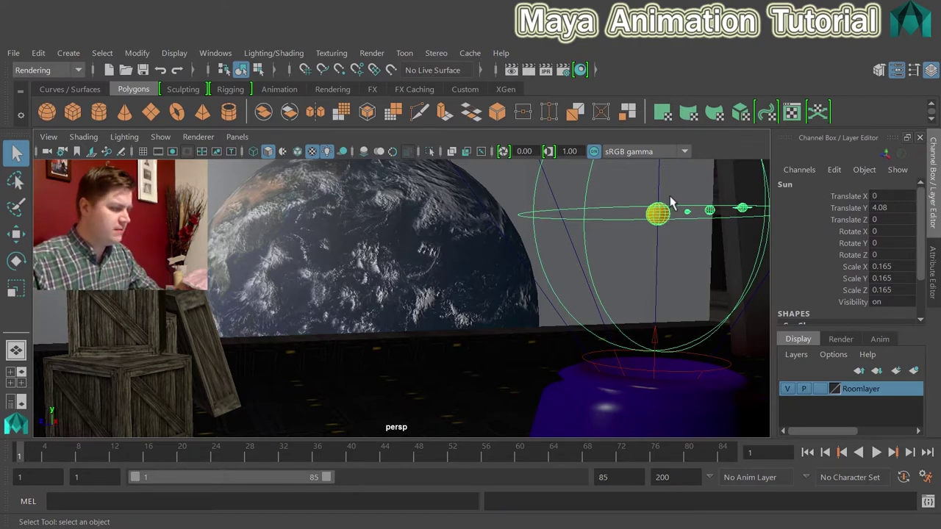
# - Switch the menu set from Rendering to Animation
pyautogui.keyDown('alt'); pyautogui.moveTo(670, 202); pyautogui.dragTo(577, 228); pyautogui.keyUp('alt')
pyautogui.keyDown('alt'); pyautogui.moveTo(512, 246); pyautogui.dragTo(712, 253, button='right'); pyautogui.keyUp('alt')
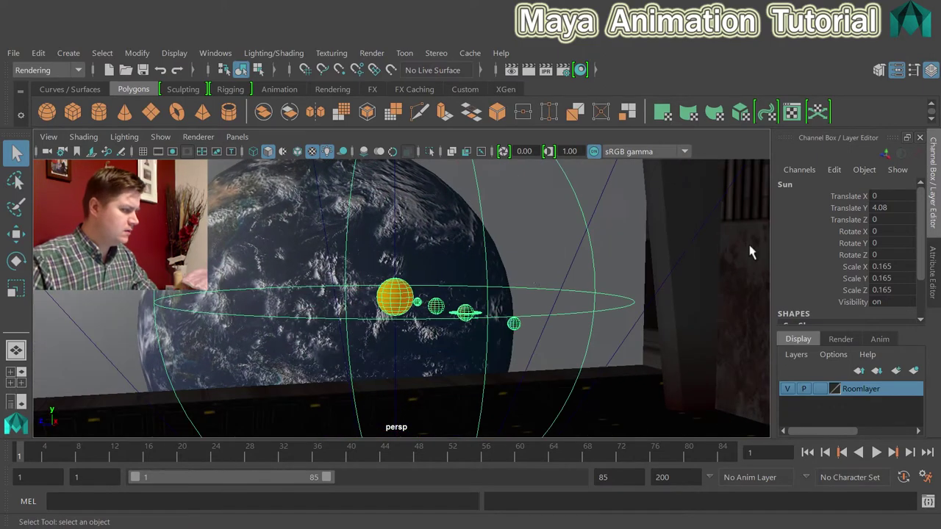
pyautogui.keyDown('alt'); pyautogui.moveTo(434, 270); pyautogui.dragTo(464, 216); pyautogui.keyUp('alt')
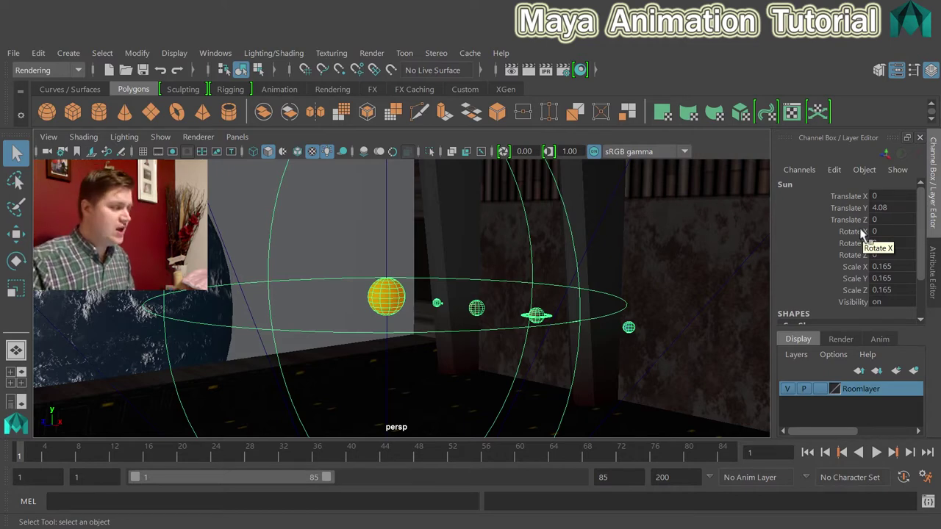
pyautogui.click(45, 71)
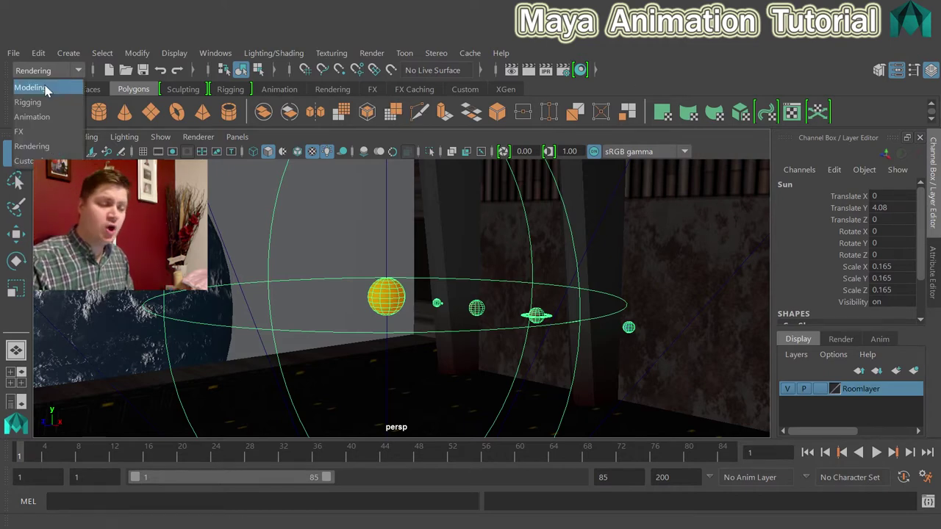
pyautogui.click(46, 89)
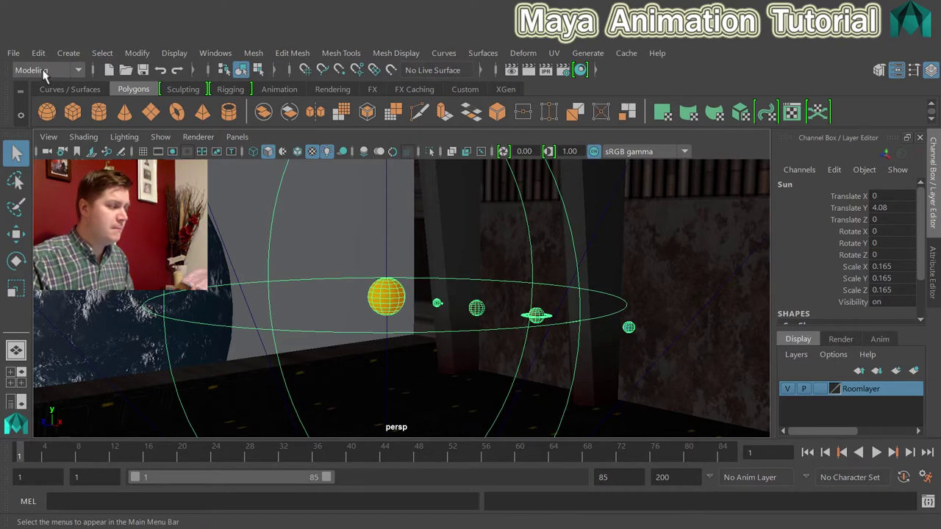
pyautogui.click(42, 69)
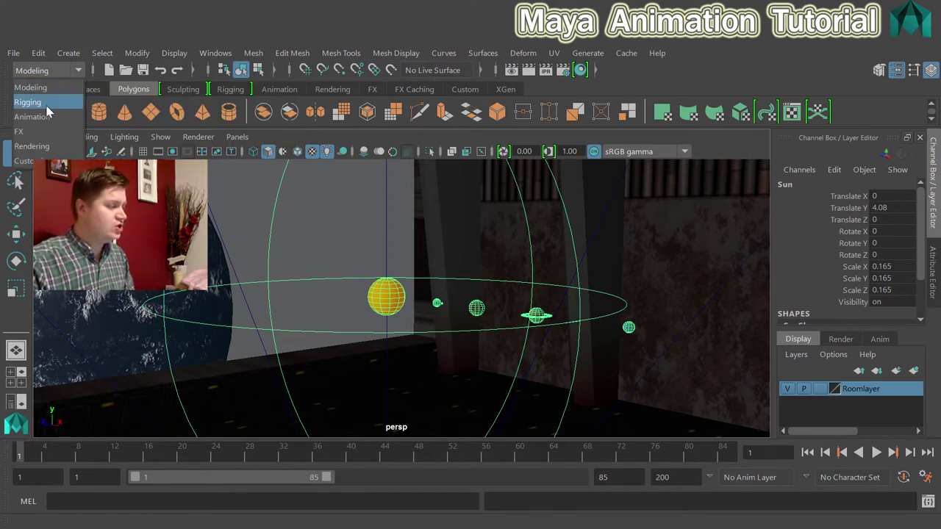
pyautogui.click(42, 101)
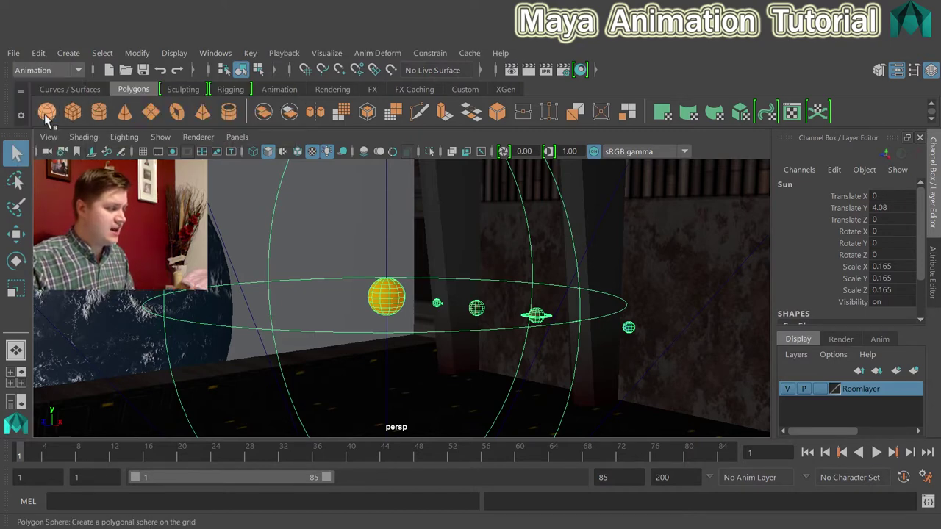
# - Set a key on all channels of the selected Sun at frame 1
pyautogui.click(251, 53)
pyautogui.click(254, 52)
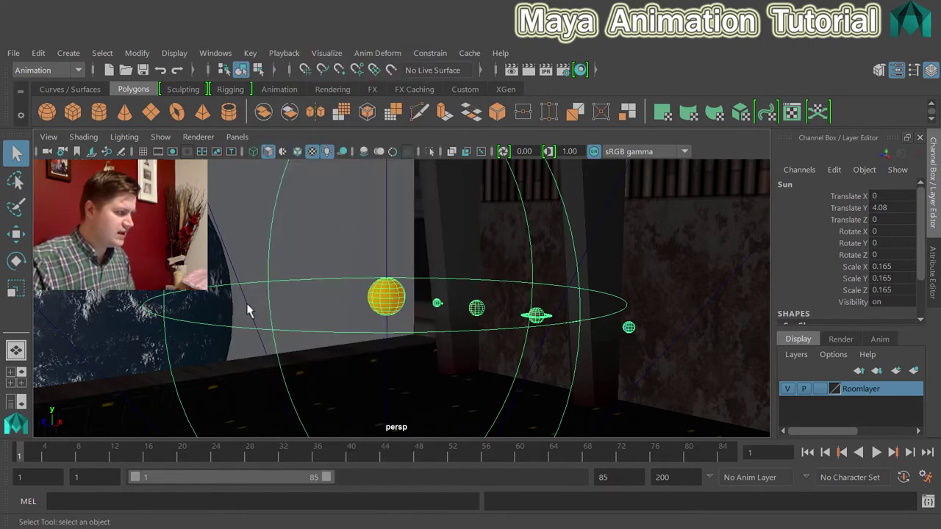
pyautogui.click(250, 53)
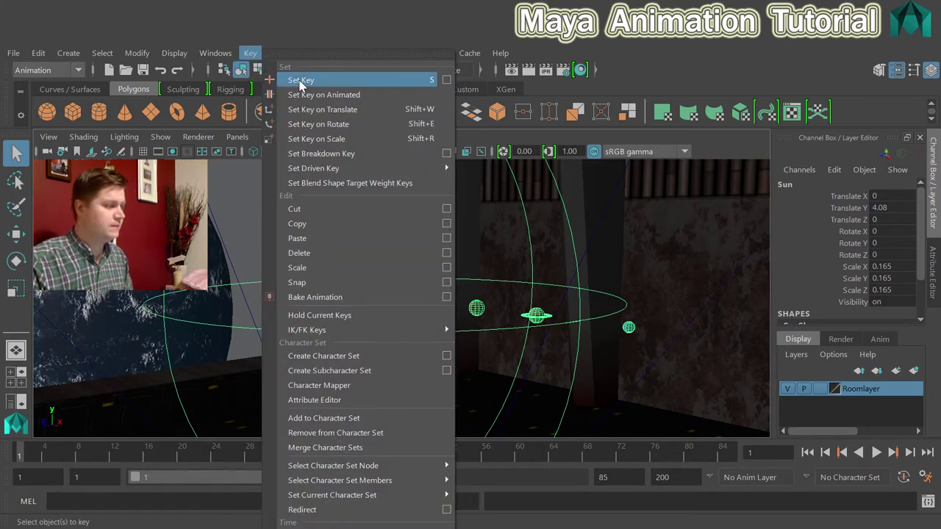
pyautogui.click(300, 81)
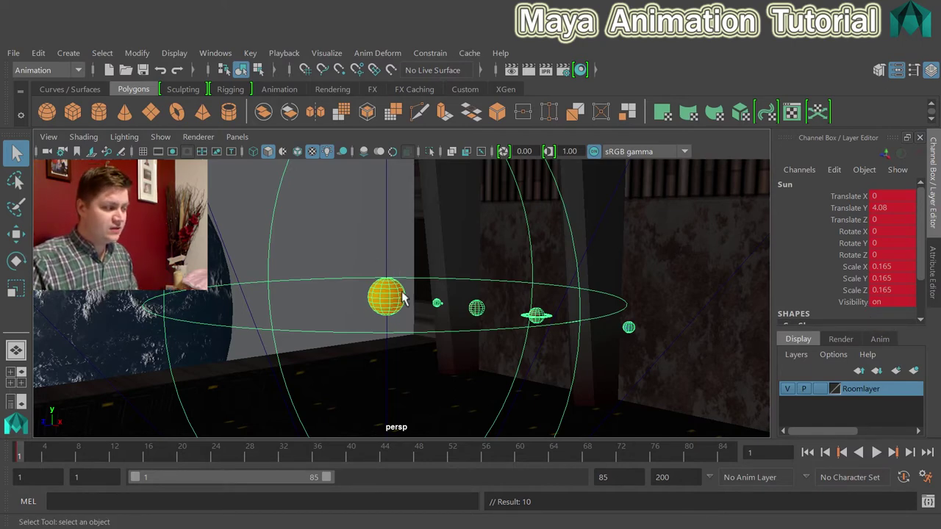
# - Reselect the Sun and set the playback range's end time to 100
pyautogui.click(690, 278)
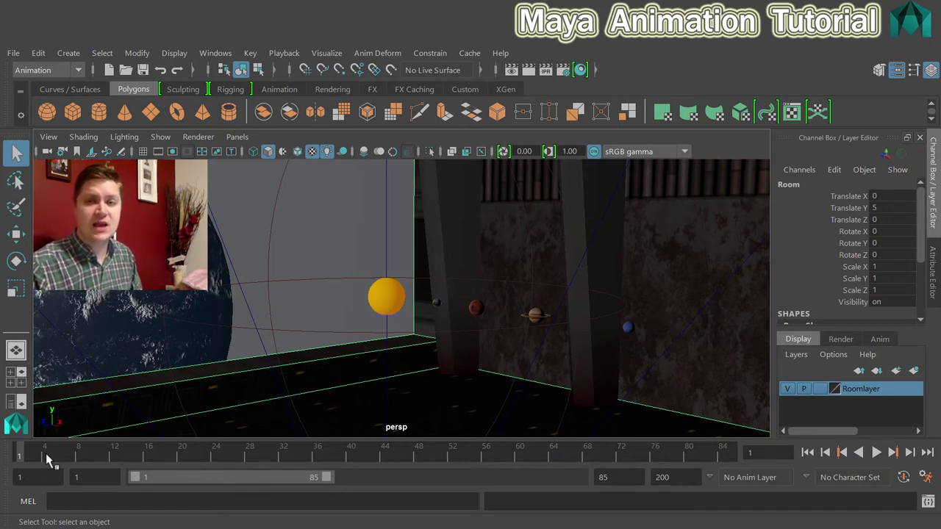
pyautogui.click(379, 298)
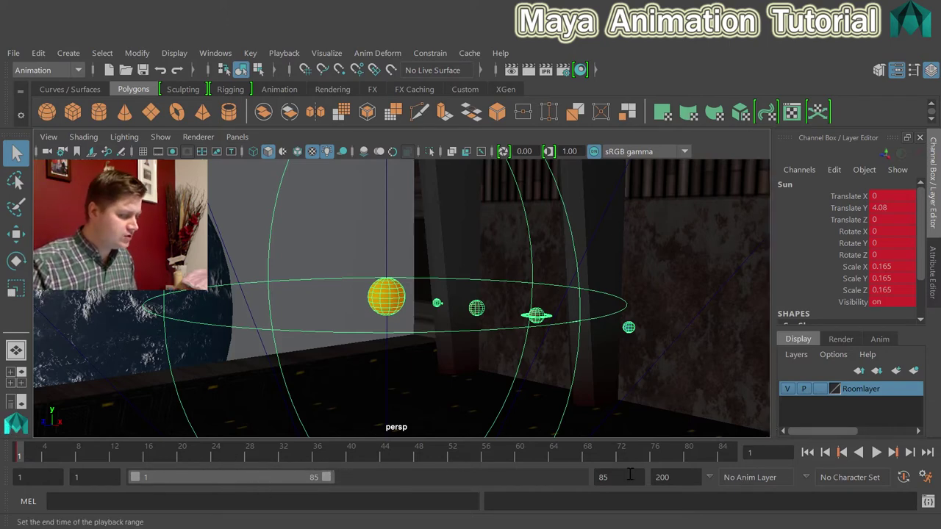
pyautogui.moveTo(627, 477); pyautogui.dragTo(571, 477)
pyautogui.write('100')
pyautogui.press('Return')
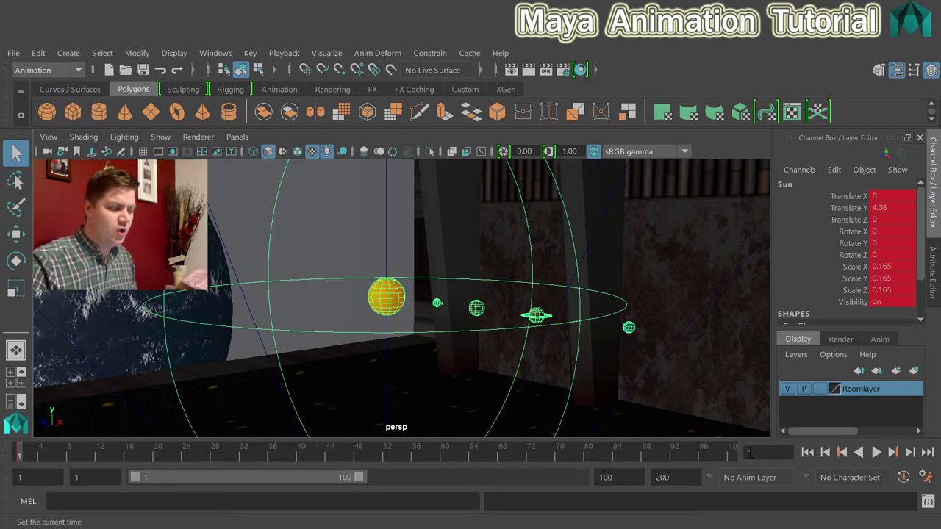
# - Go to frame 100 and set the Sun's Rotate Y to 360
pyautogui.click(699, 455)
pyautogui.moveTo(699, 456); pyautogui.dragTo(734, 456)
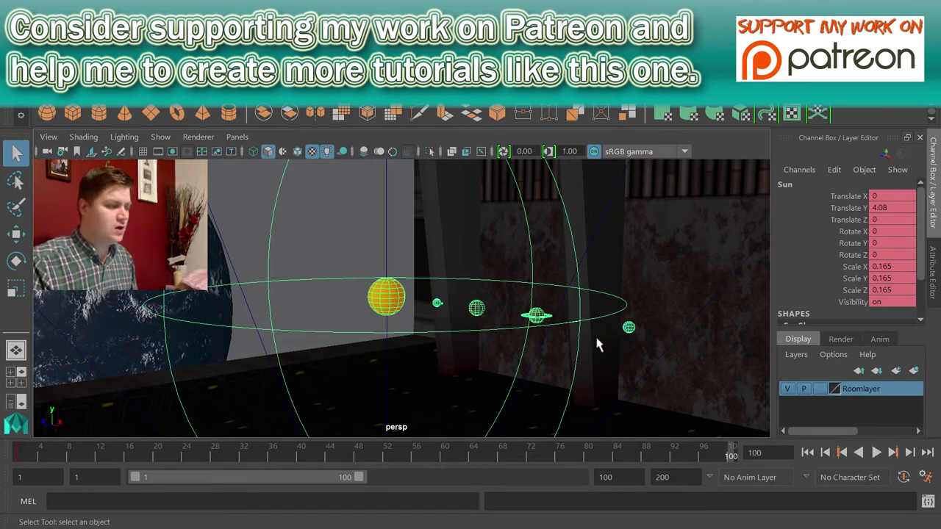
pyautogui.click(880, 243)
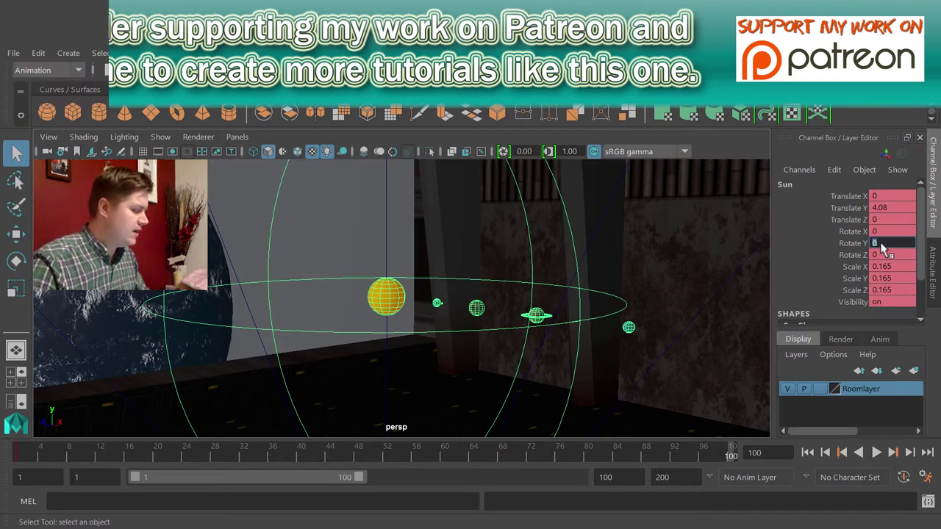
pyautogui.write('360')
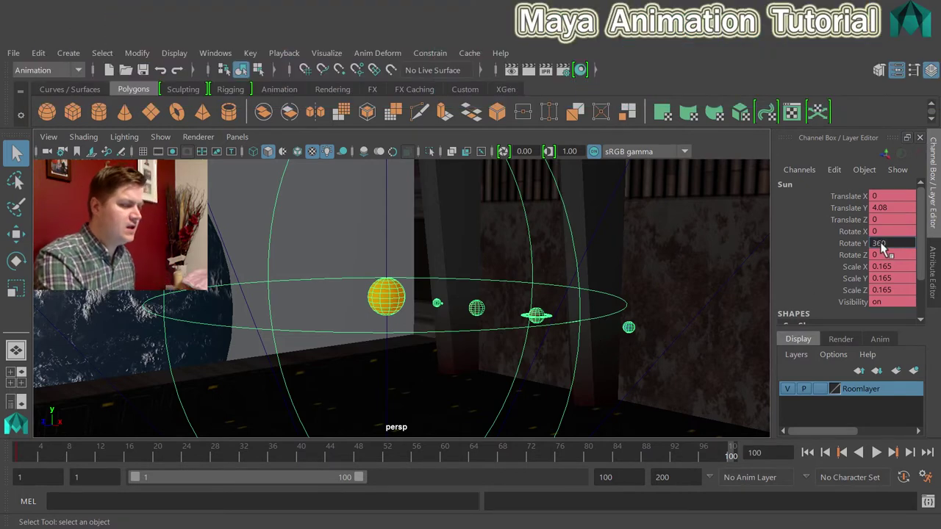
pyautogui.press('Return')
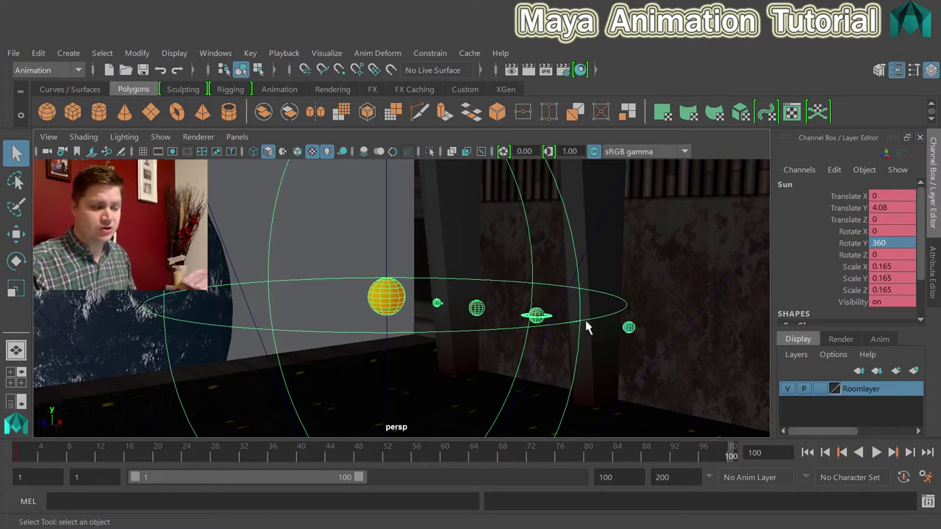
# - Undo the last Set Key and key all of the Sun's channels again at frame 100
pyautogui.hotkey('ctrl', 'z')
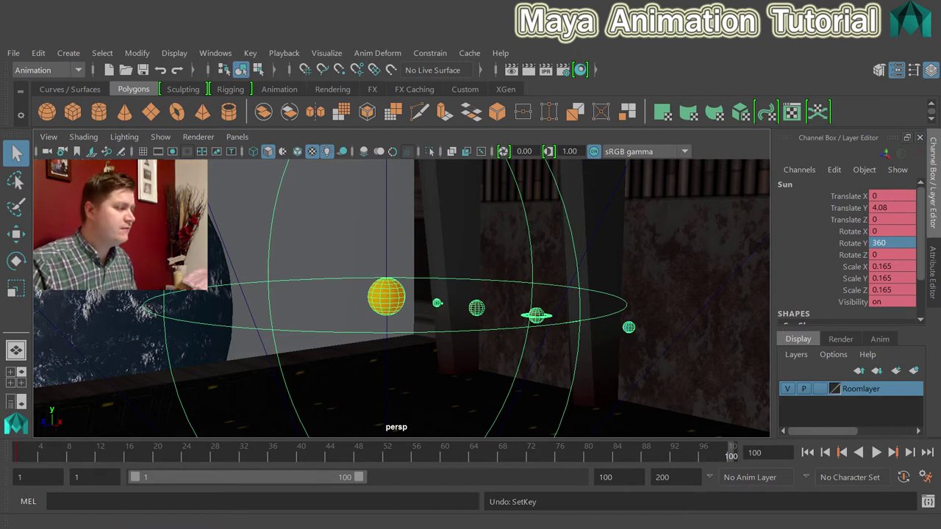
pyautogui.click(250, 53)
pyautogui.click(250, 54)
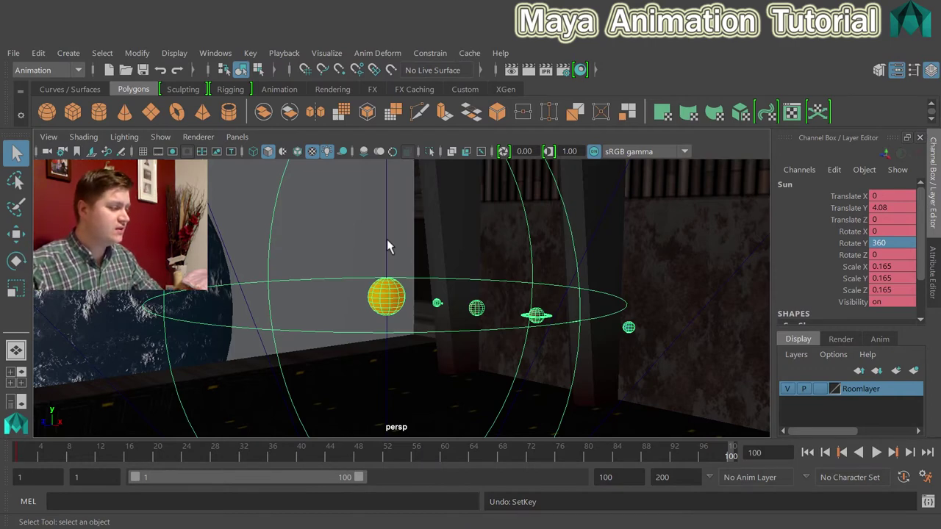
pyautogui.press('s')
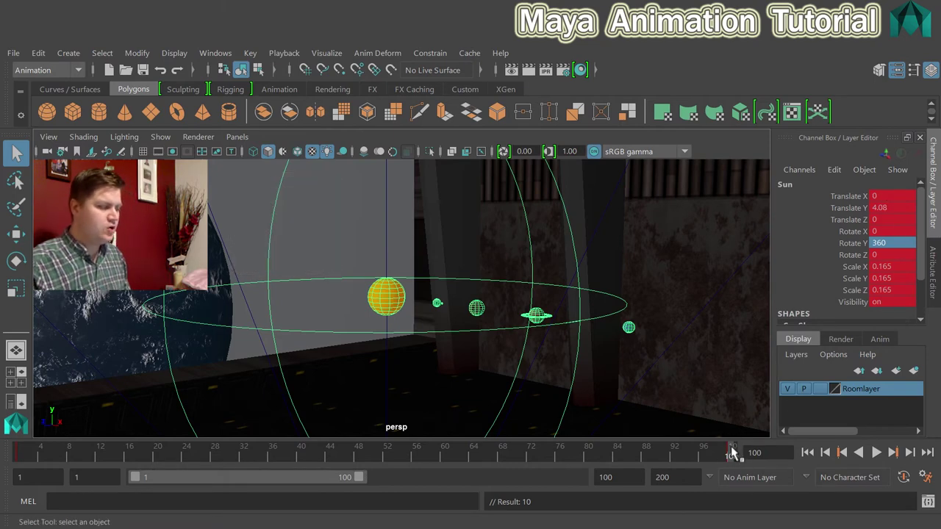
# - Check the Sun's keys at frames 1 and 100, play the orbit animation, stop it and return to the first frame
pyautogui.click(18, 456)
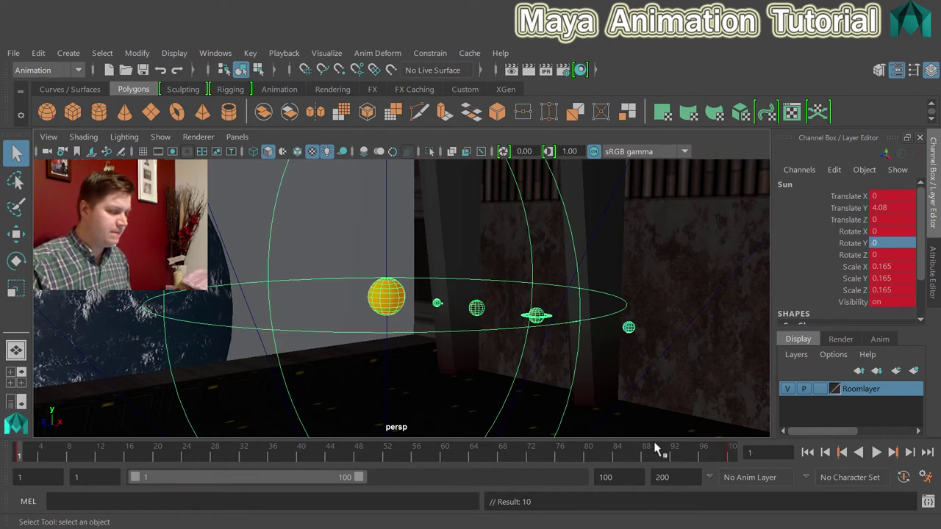
pyautogui.click(733, 455)
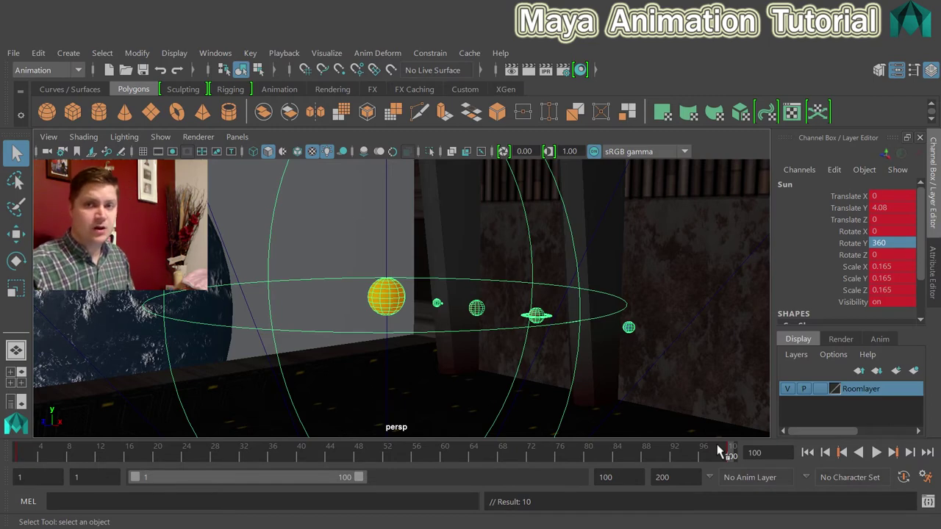
pyautogui.click(877, 453)
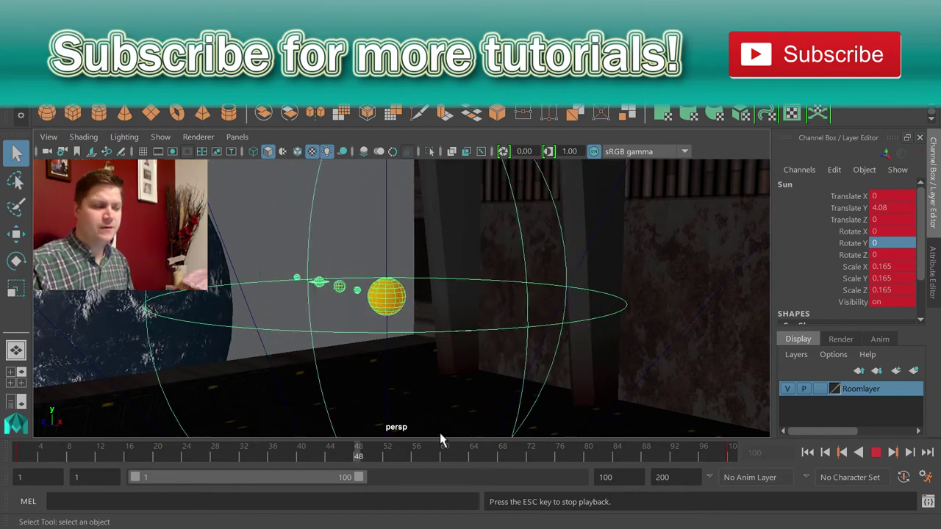
pyautogui.click(877, 453)
pyautogui.click(808, 454)
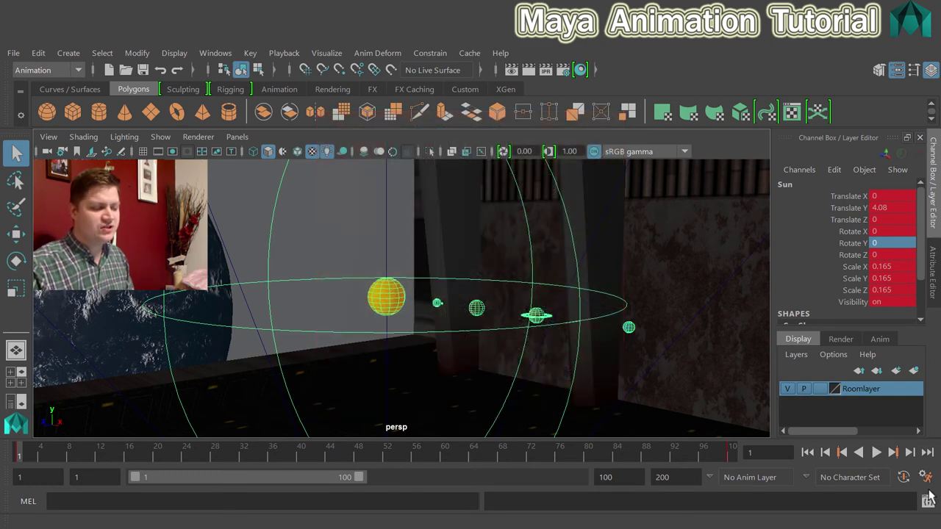
pyautogui.click(224, 55)
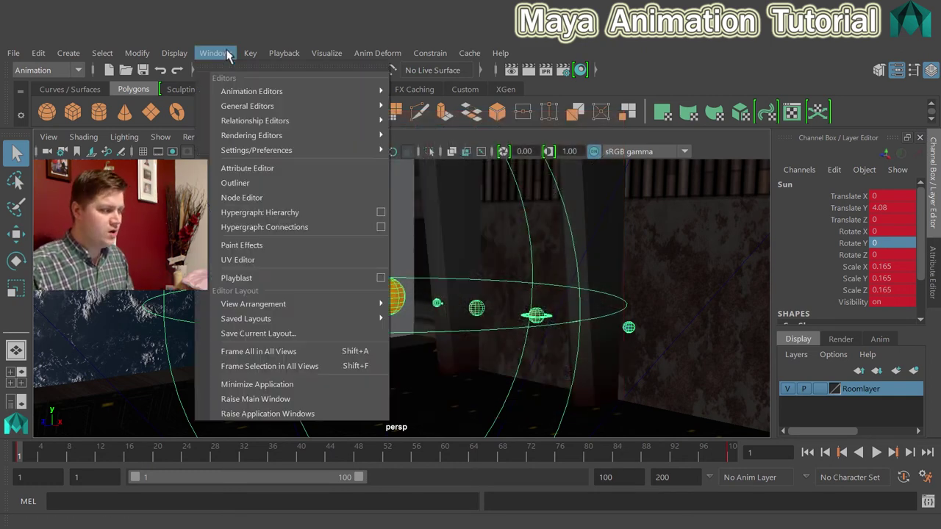
pyautogui.moveTo(353, 150)
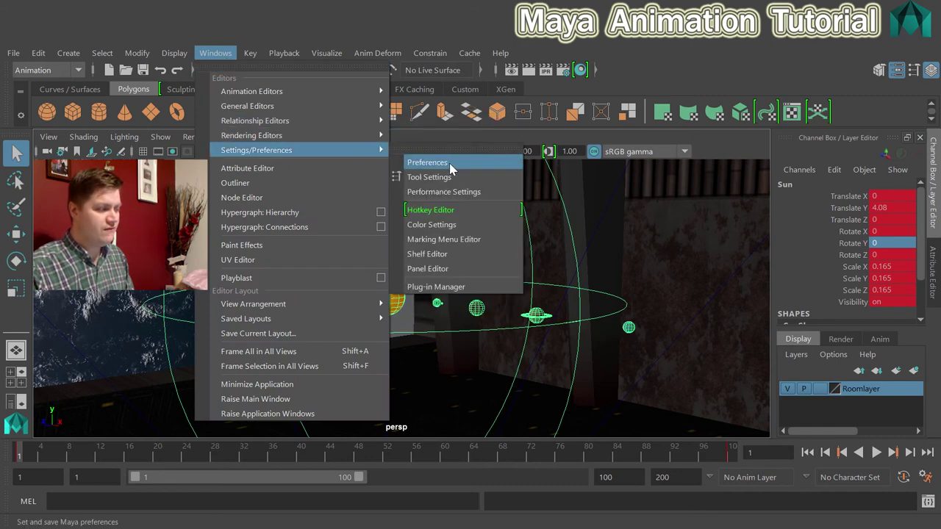
pyautogui.click(450, 164)
pyautogui.click(224, 57)
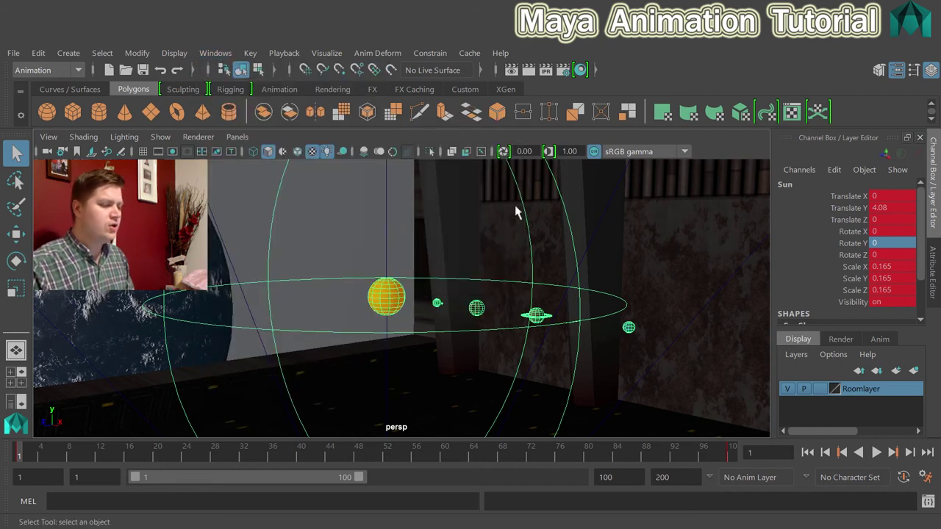
# - Set Max Playback Speed to Real-time [24 fps] in the Time Slider preferences, save them and play the animation
pyautogui.click(926, 480)
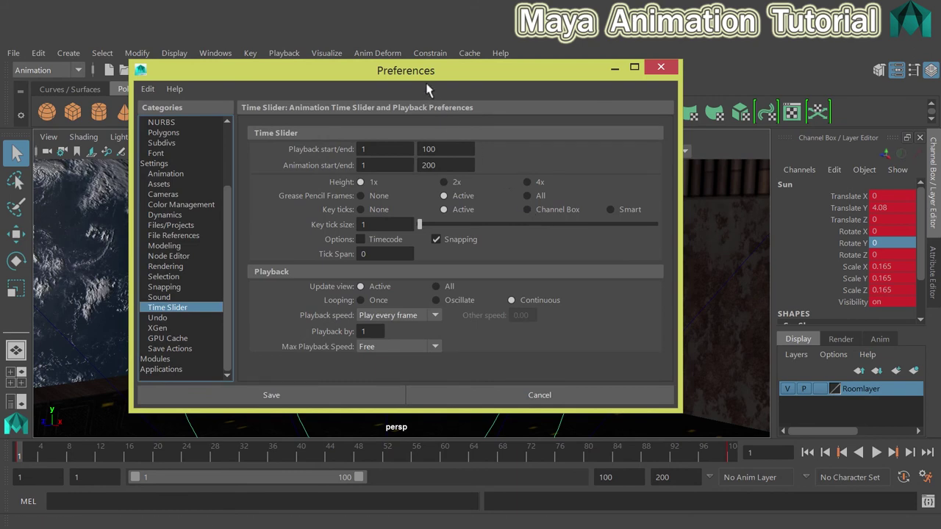
pyautogui.moveTo(413, 68); pyautogui.dragTo(375, 62)
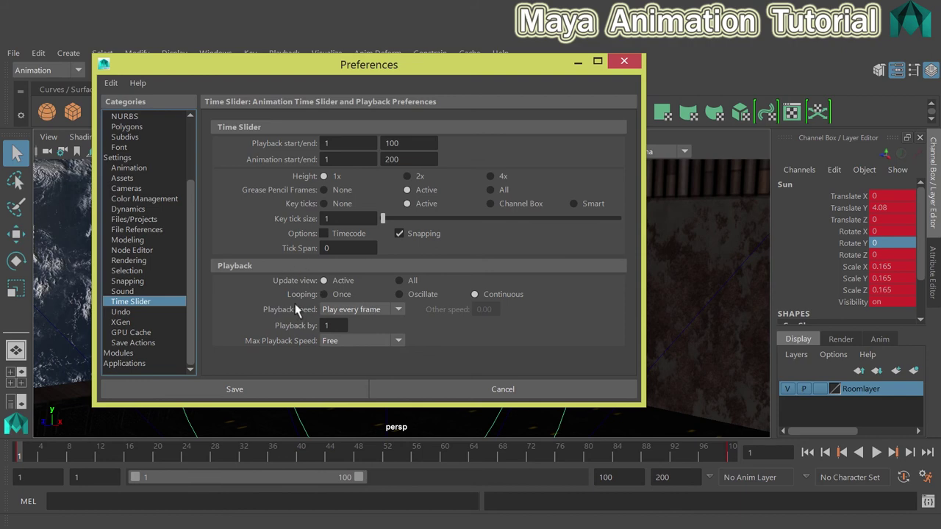
pyautogui.click(359, 342)
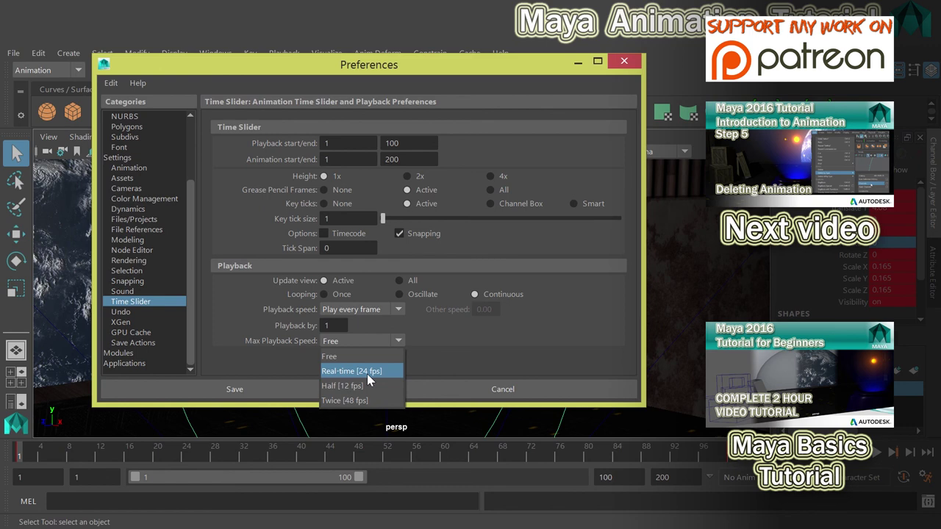
pyautogui.click(367, 374)
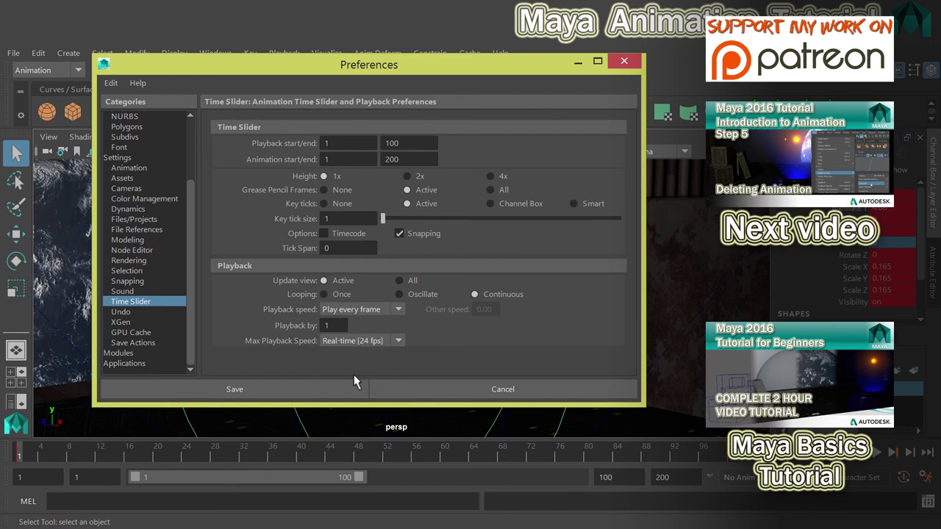
pyautogui.click(287, 387)
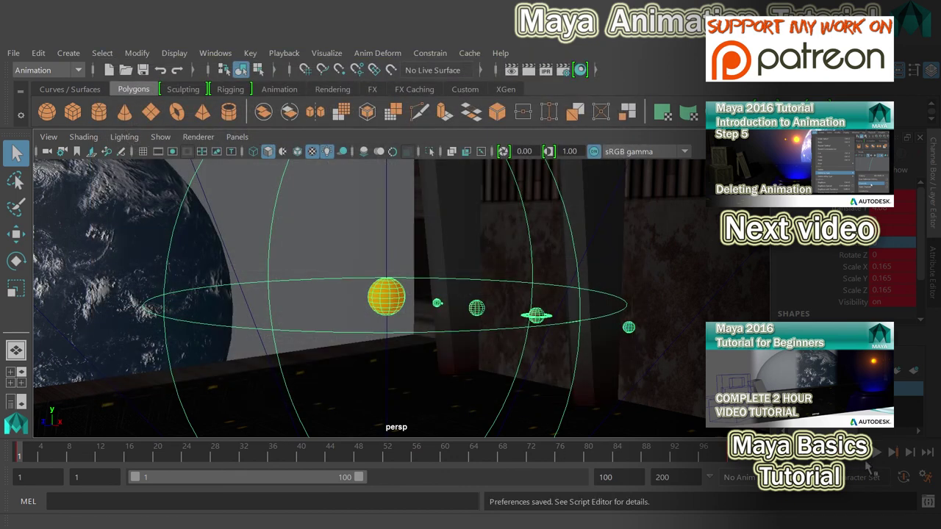
pyautogui.click(875, 454)
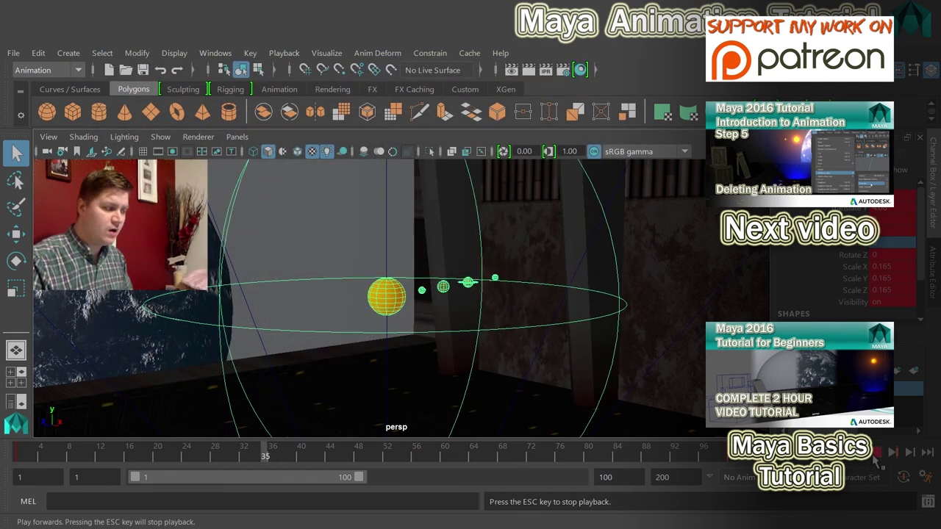